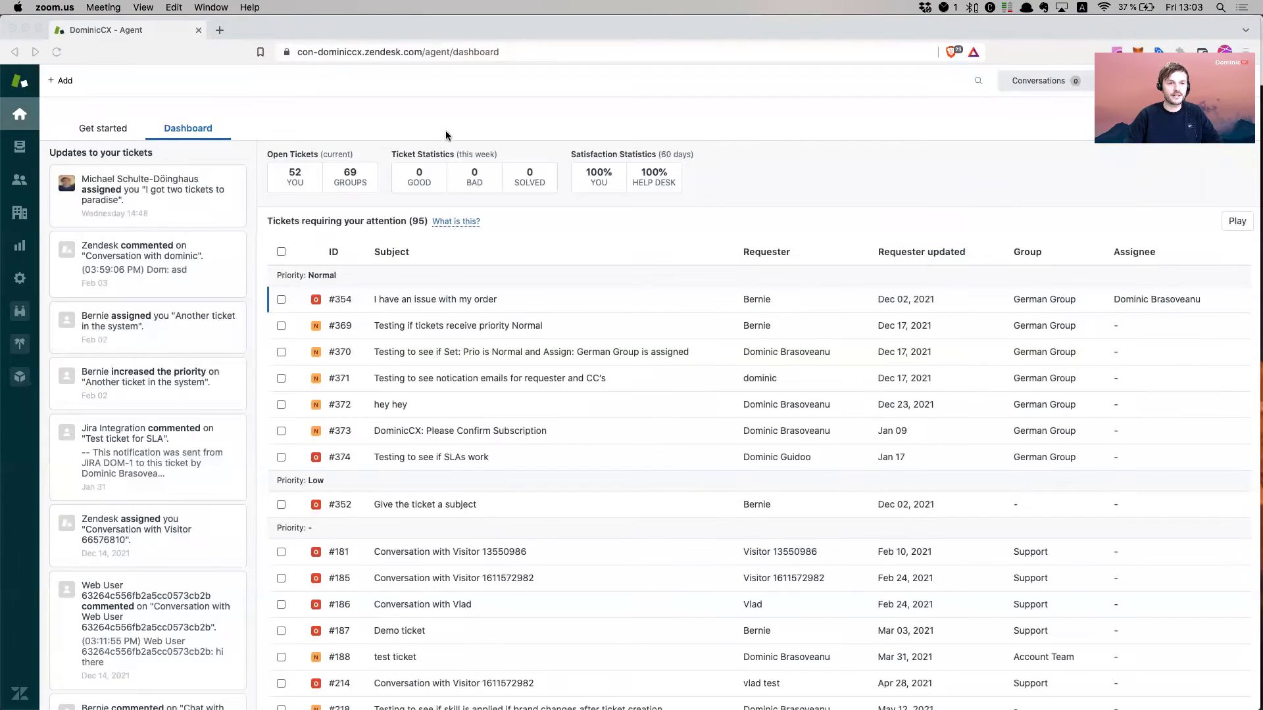
Step: Open the Unassigned tickets view from the Views list and scroll down its ticket list
{"action": "left_click", "coordinate": [48, 154]}
{"action": "left_click", "coordinate": [19, 146]}
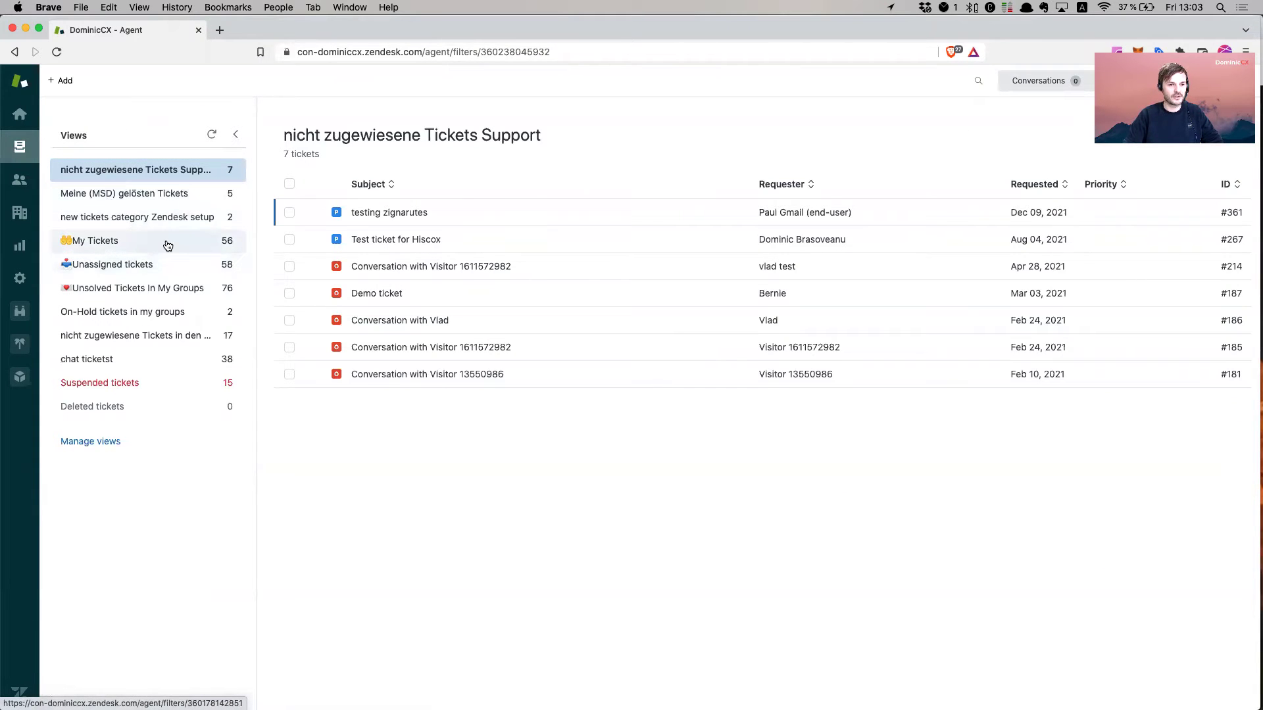
{"action": "left_click", "coordinate": [163, 244]}
{"action": "left_click", "coordinate": [144, 269]}
{"action": "left_click", "coordinate": [162, 247]}
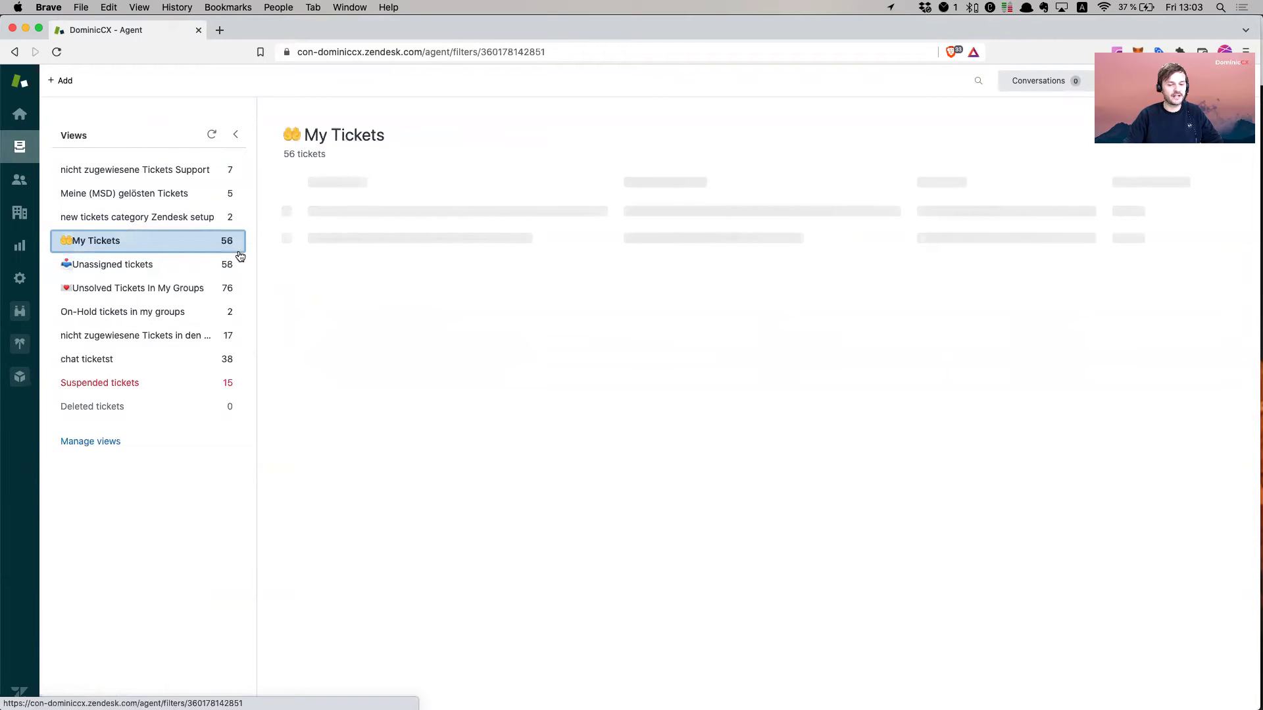
{"action": "left_click", "coordinate": [162, 268]}
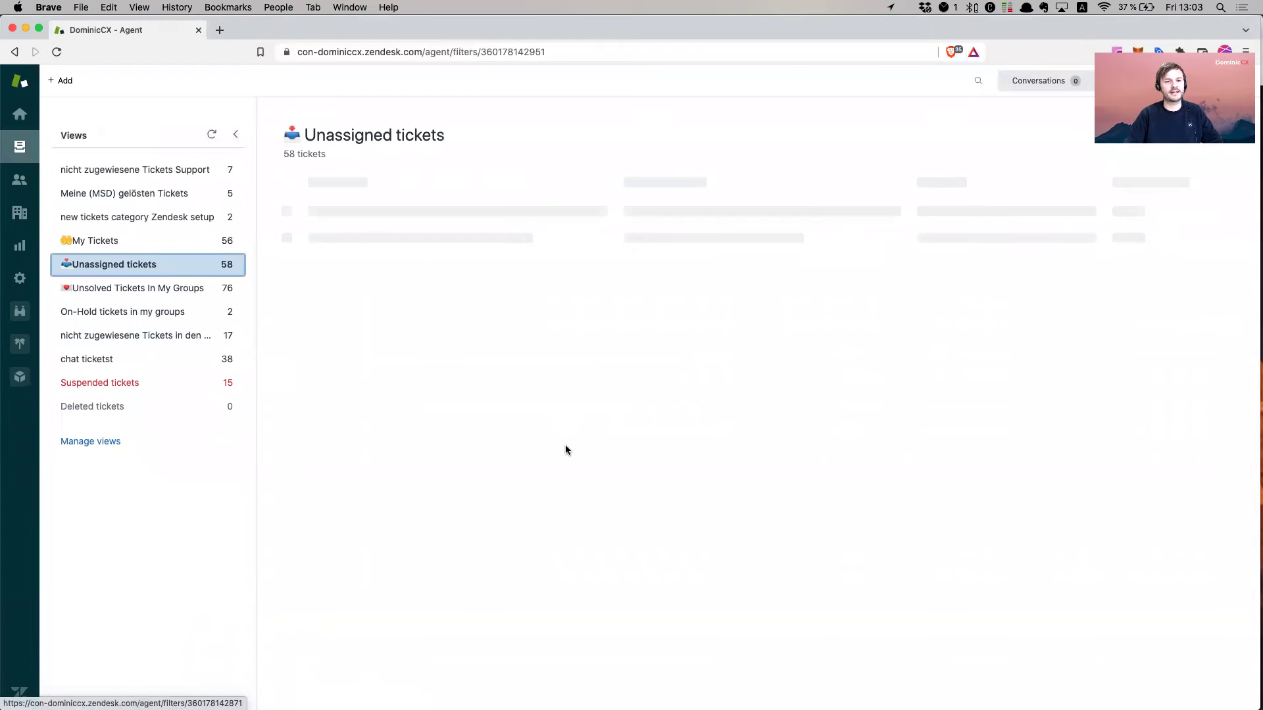
{"action": "scroll", "coordinate": [636, 452], "scroll_direction": "down", "scroll_amount": 10}
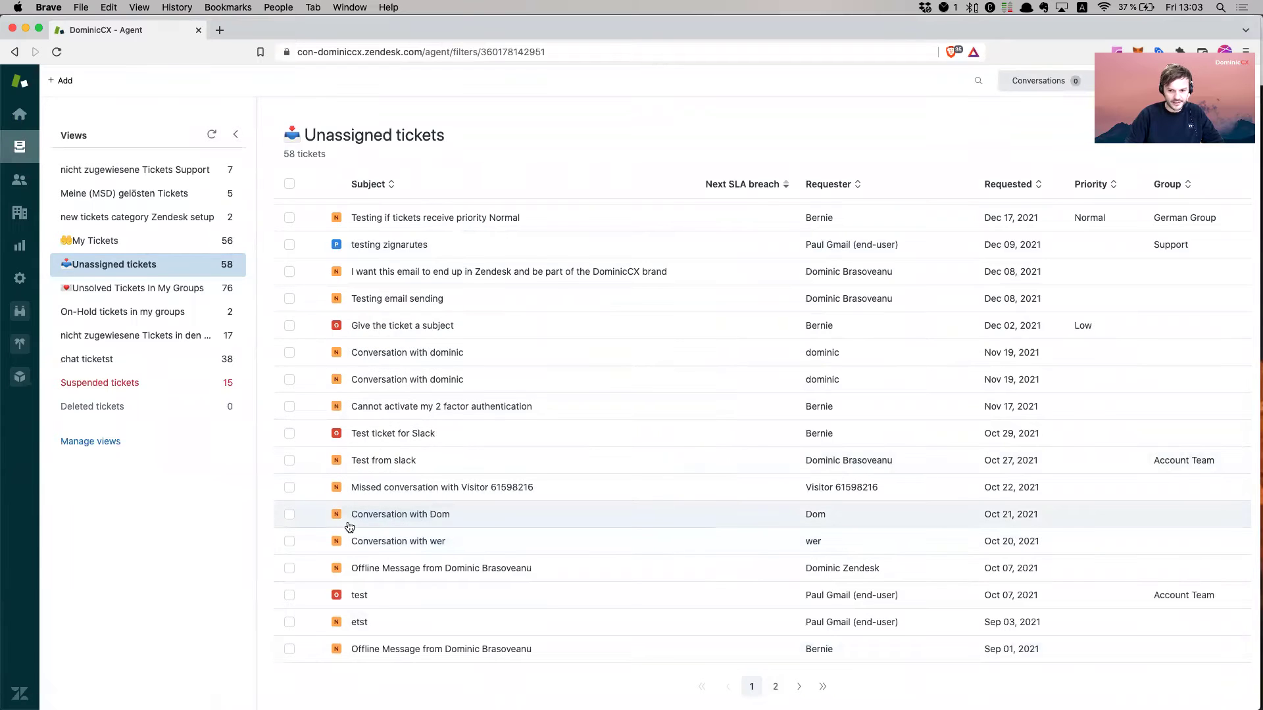
Step: Open the 'Conversation with Dom' and 'Conversation with wer' tickets in tabs
{"action": "mouse_move", "coordinate": [421, 548]}
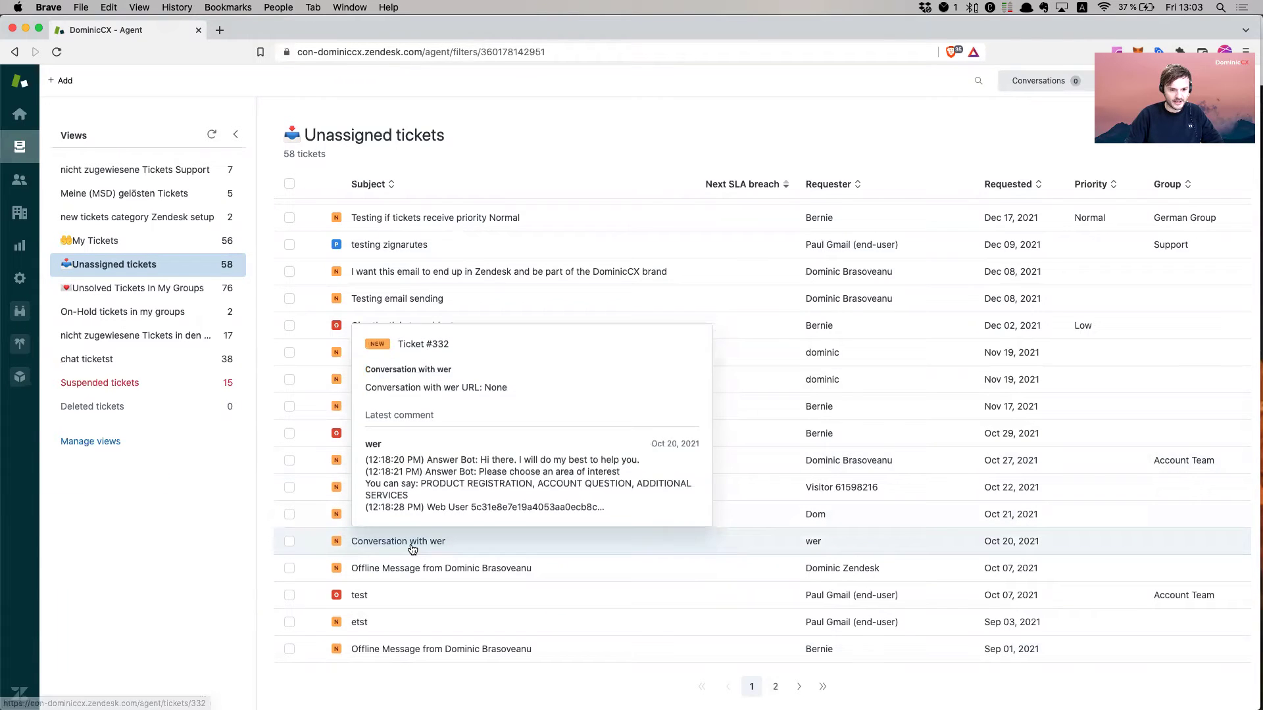
{"action": "mouse_move", "coordinate": [413, 522]}
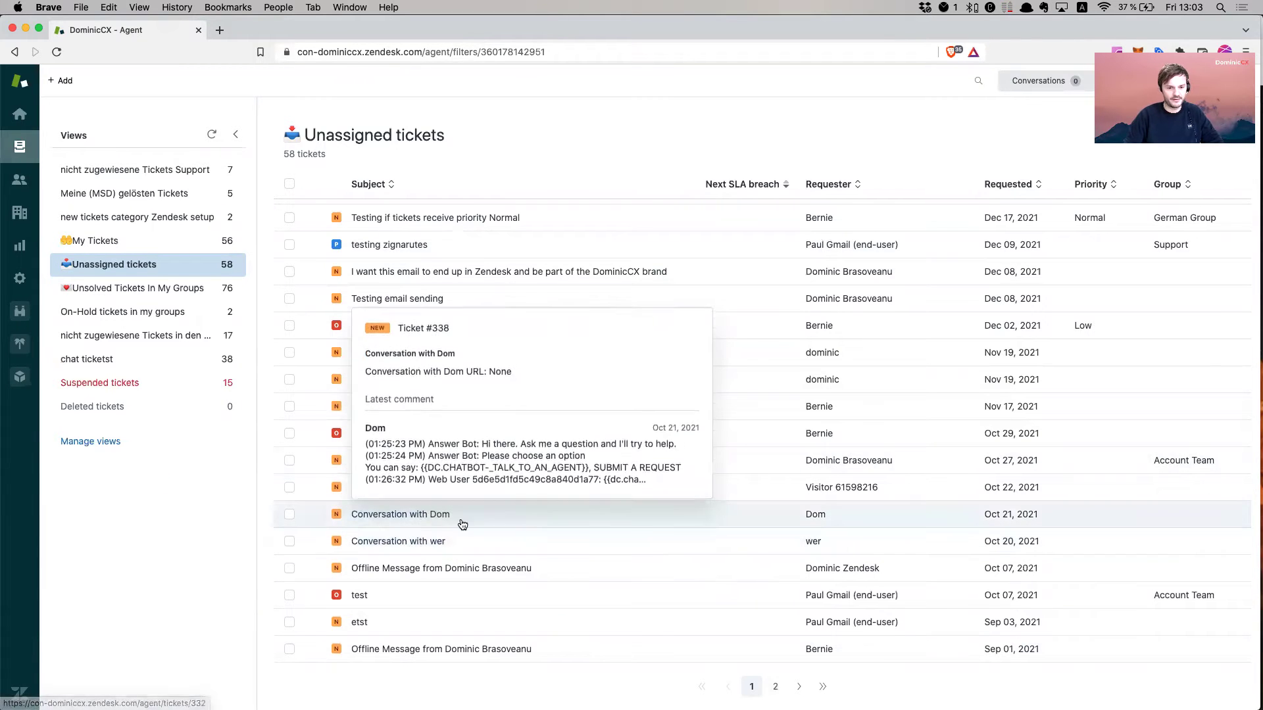
{"action": "left_click", "coordinate": [414, 517], "text": "super"}
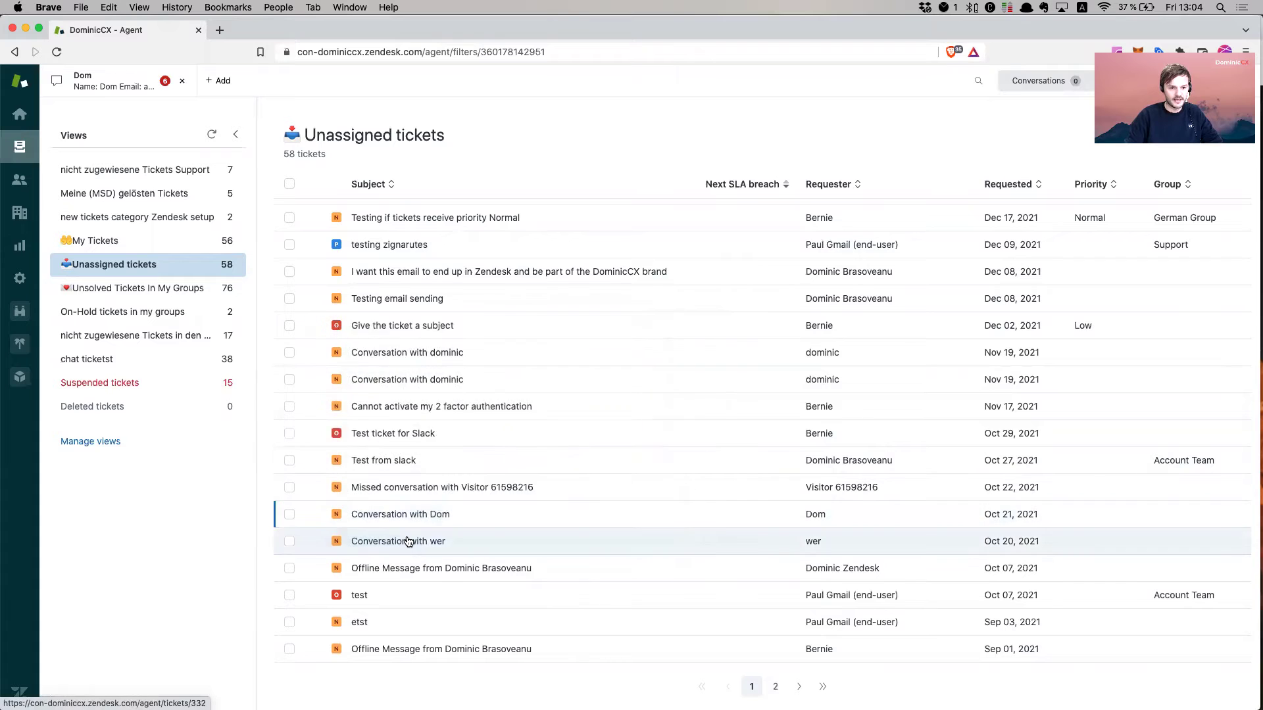
{"action": "left_click", "coordinate": [414, 540], "text": "super"}
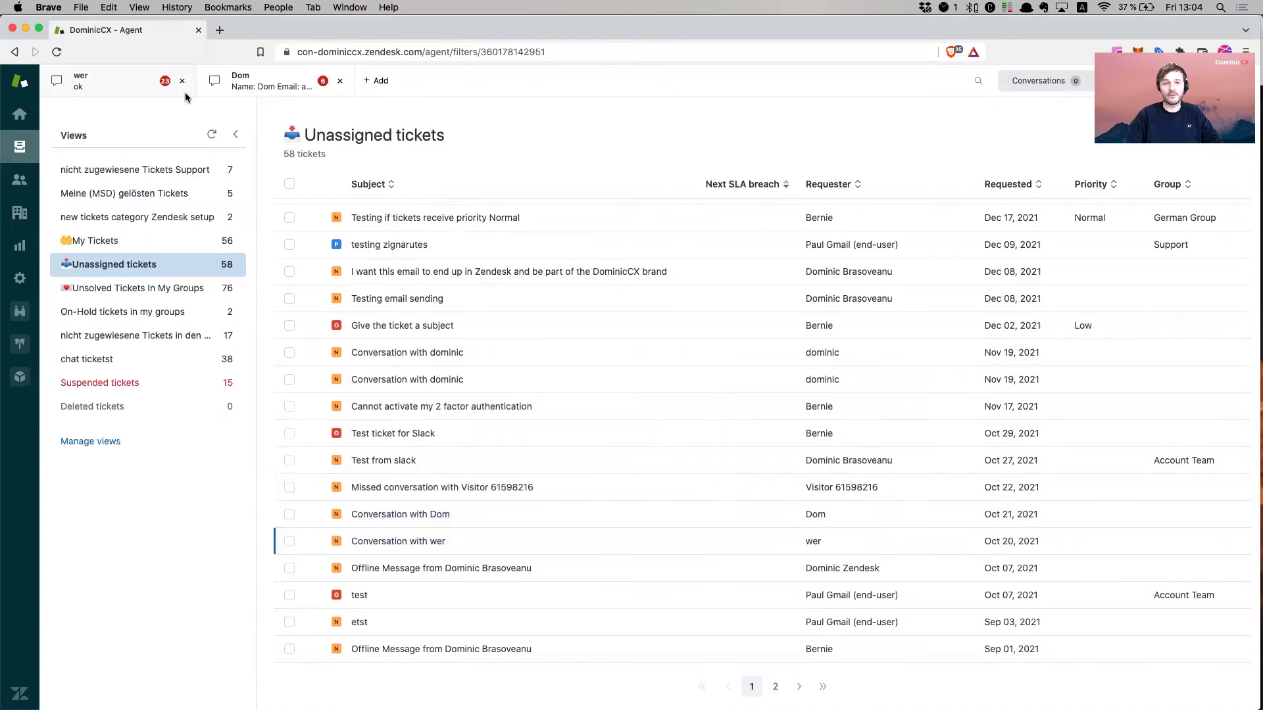
Step: Switch between tickets #338 and #332, ending on Dom's ticket #338
{"action": "mouse_move", "coordinate": [199, 91]}
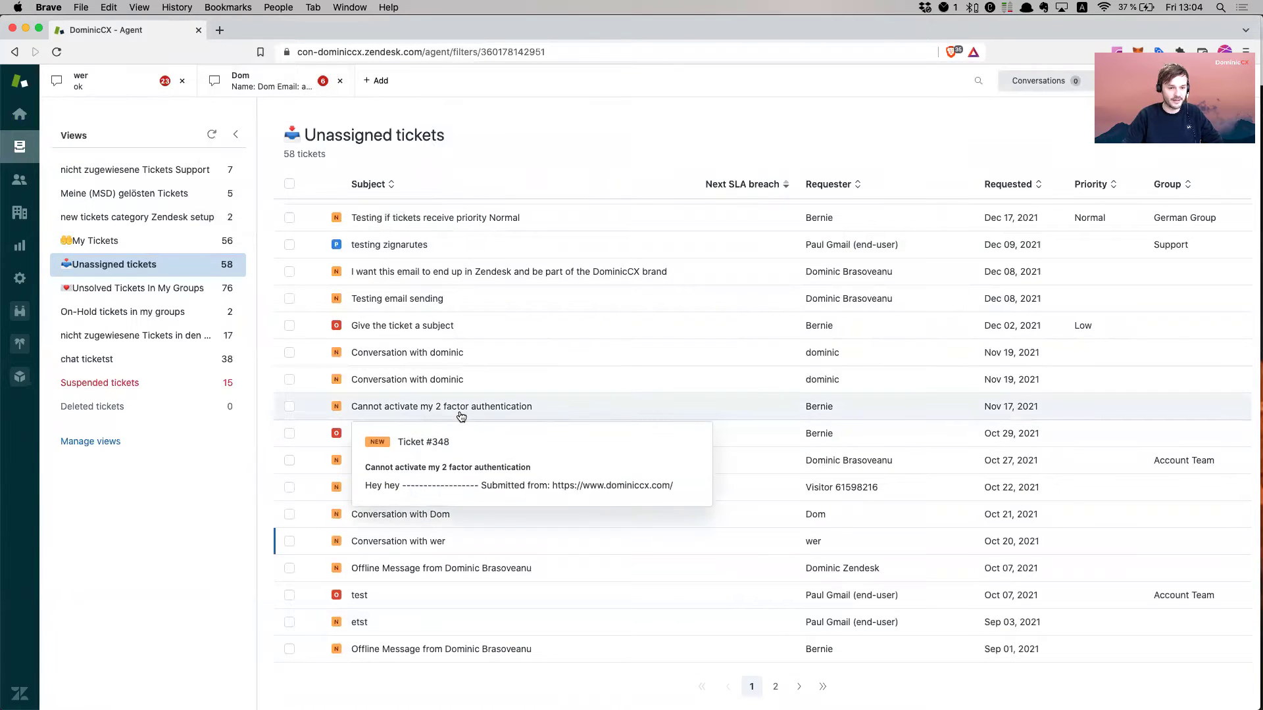
{"action": "mouse_move", "coordinate": [258, 85]}
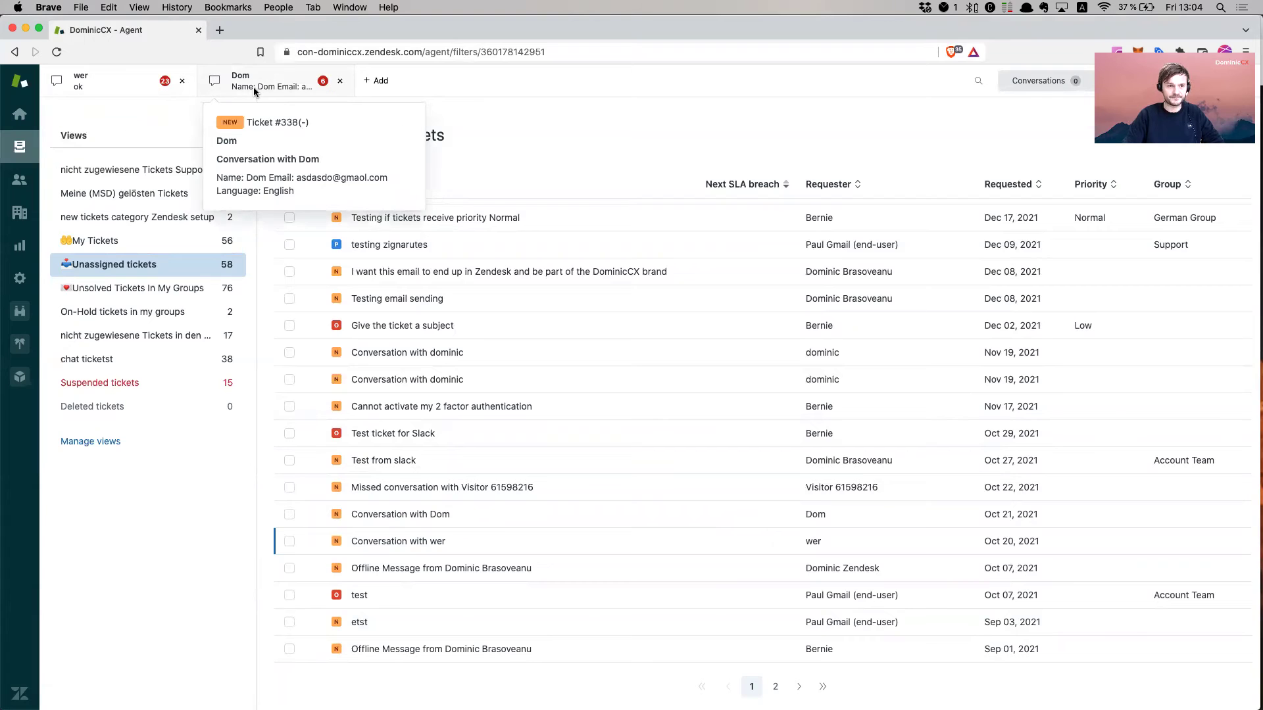
{"action": "mouse_move", "coordinate": [158, 85]}
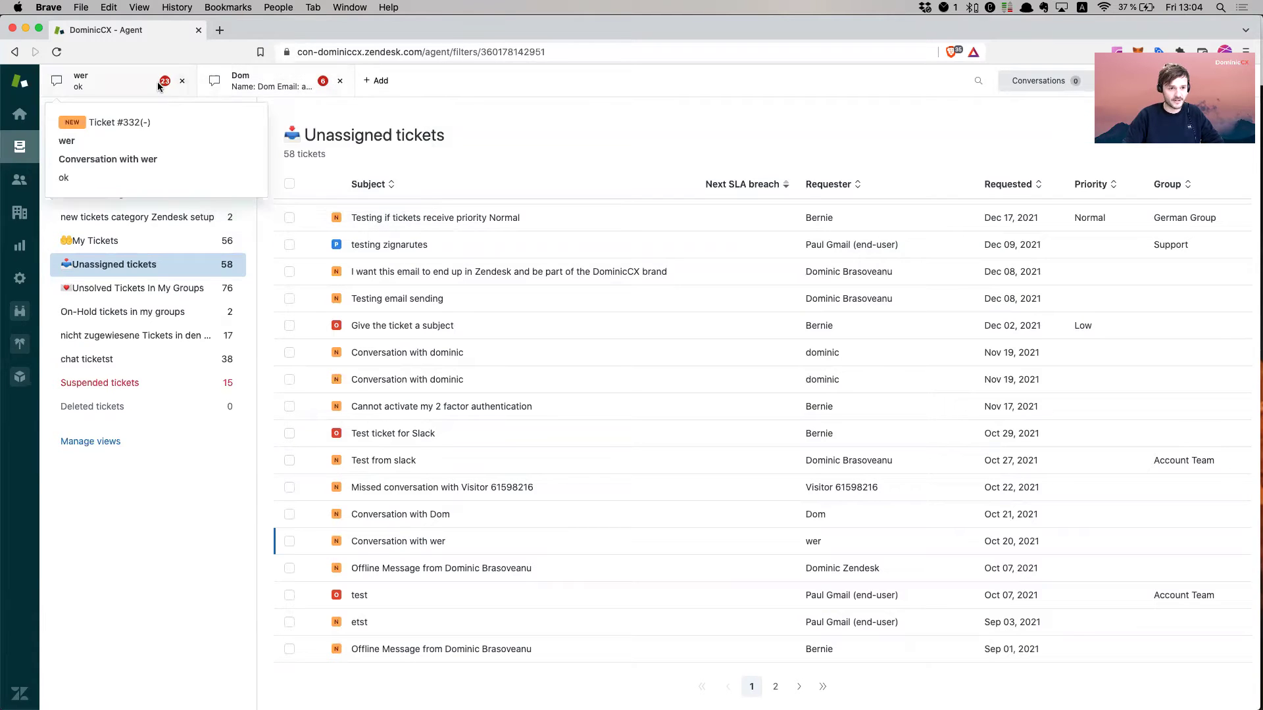
{"action": "left_click", "coordinate": [262, 86]}
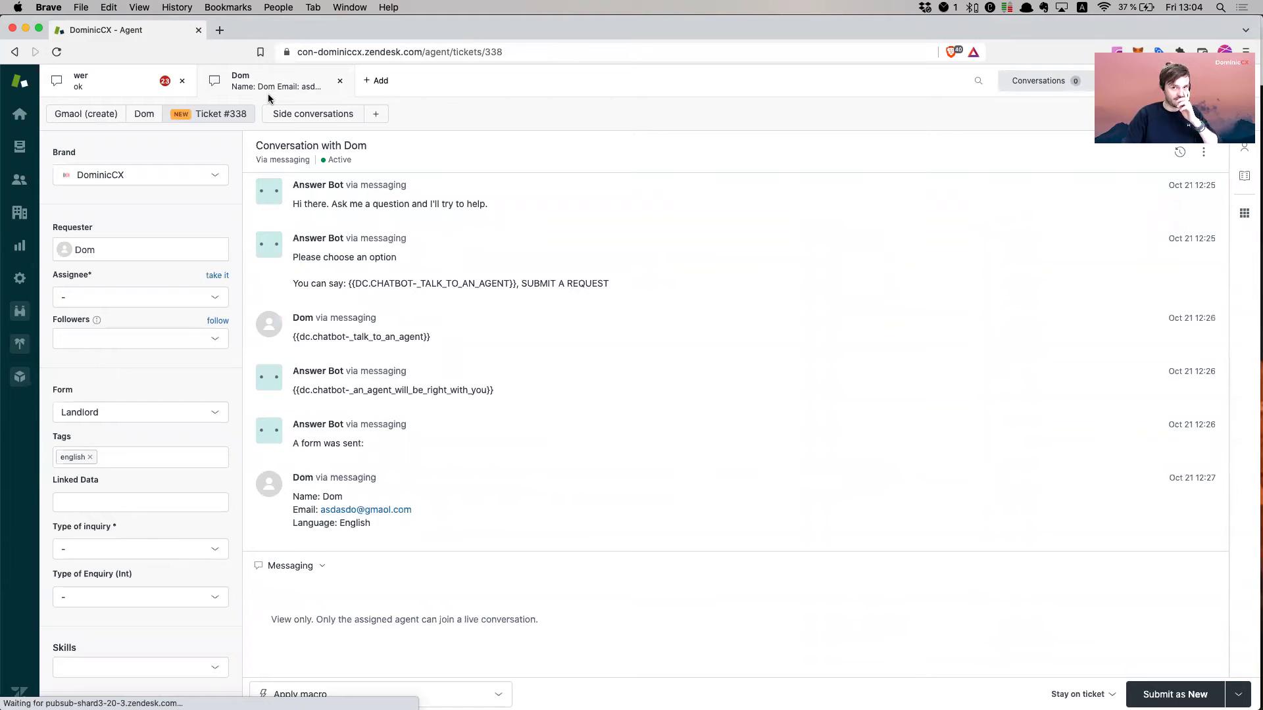
{"action": "left_click", "coordinate": [125, 82]}
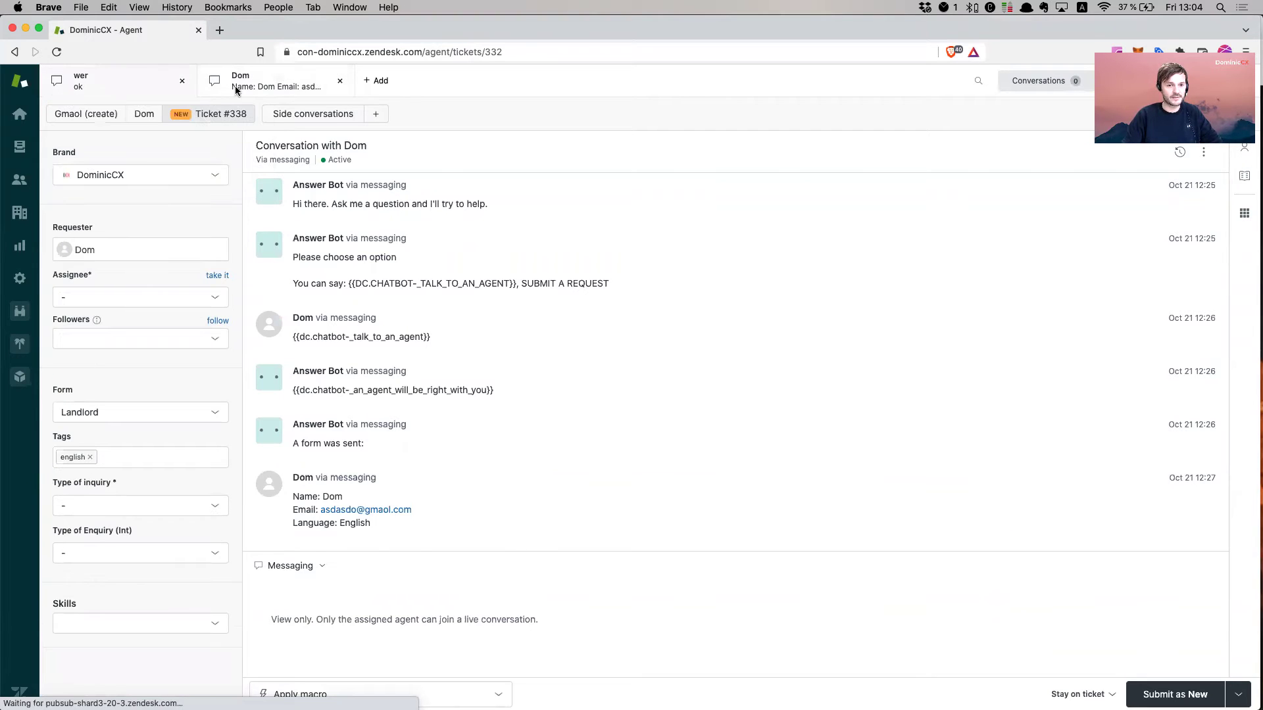
{"action": "left_click", "coordinate": [253, 84]}
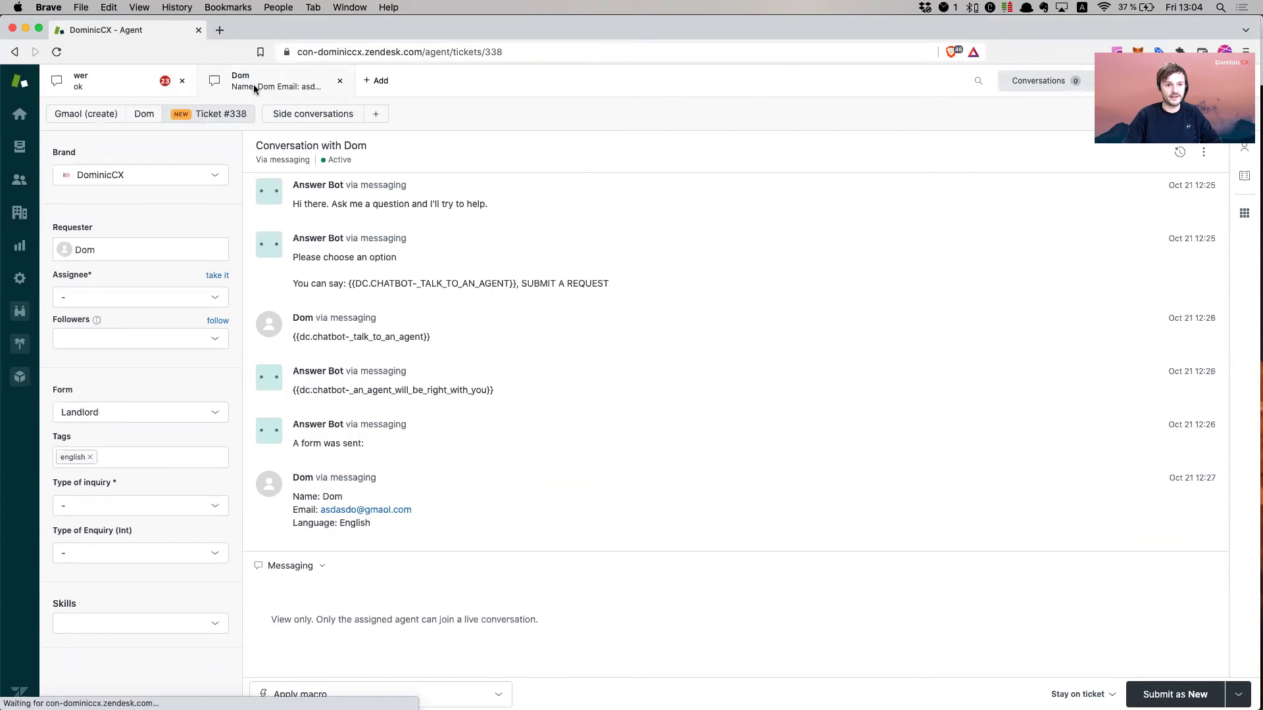
{"action": "scroll", "coordinate": [812, 390], "scroll_direction": "up", "scroll_amount": 1}
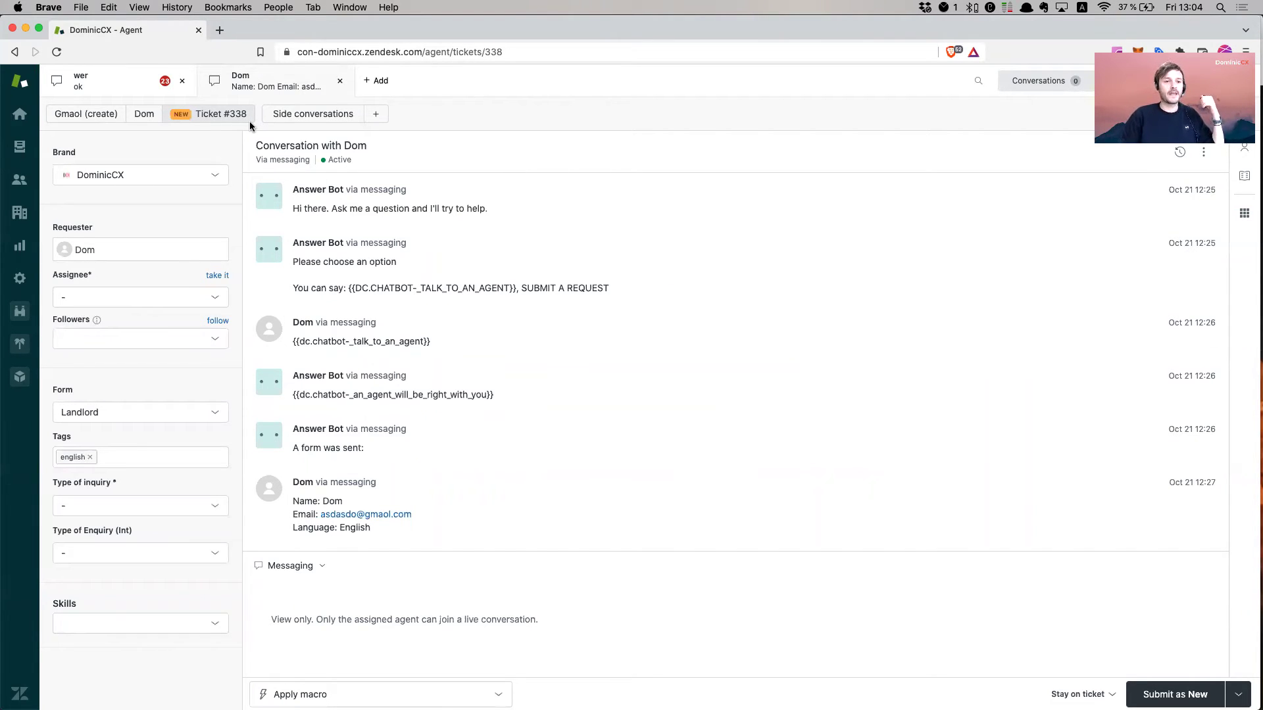
Step: Switch to the tab for wer's ticket #332
{"action": "left_click", "coordinate": [158, 82]}
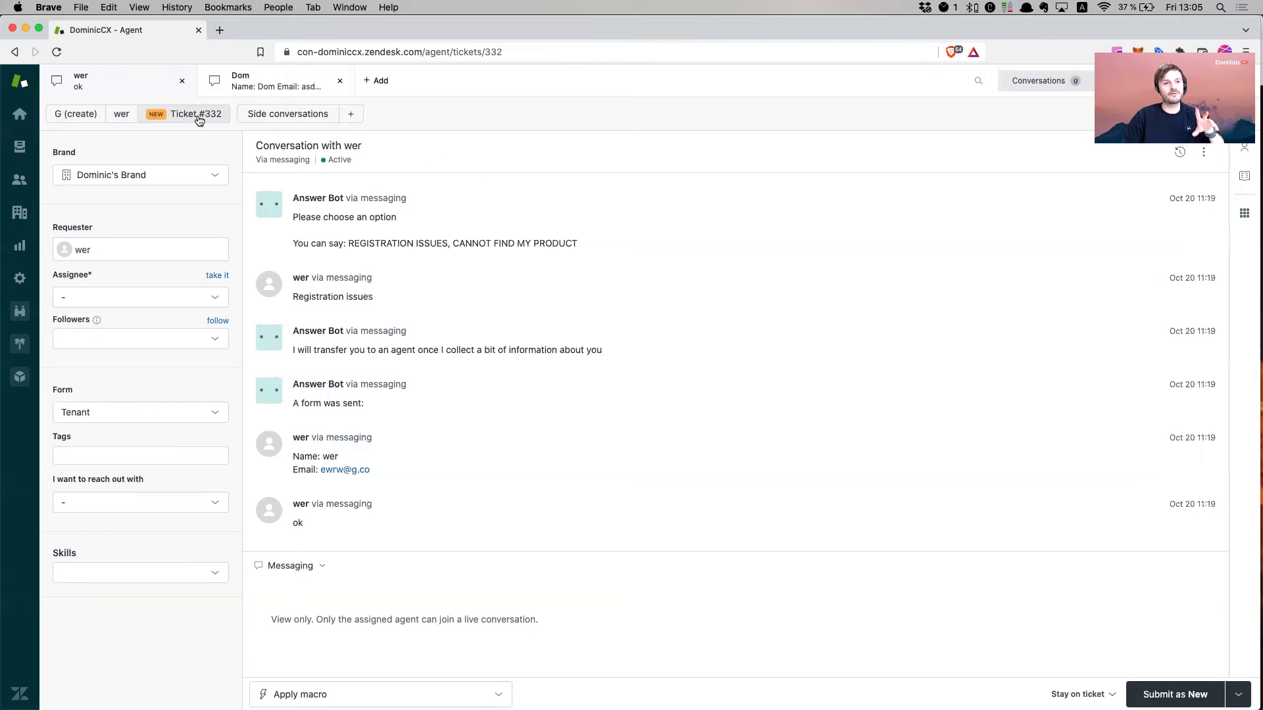
{"action": "mouse_move", "coordinate": [252, 96]}
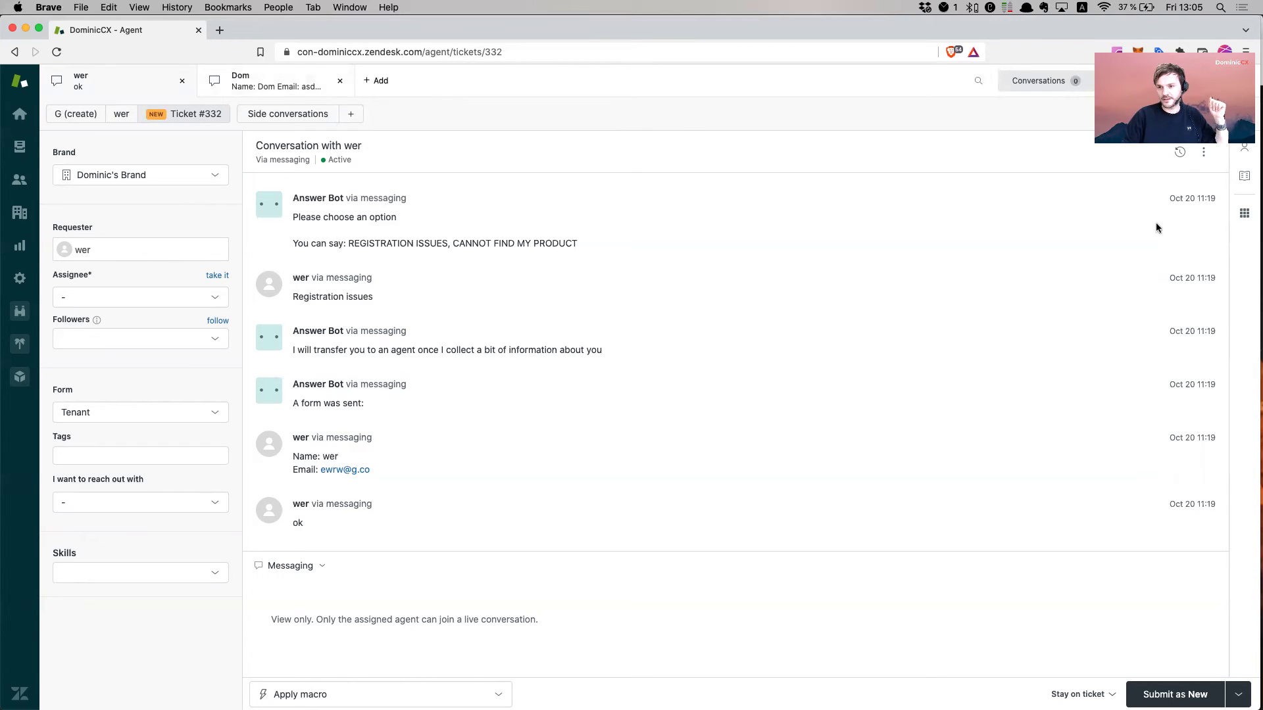
Step: Start merging ticket #332 into another ticket, entering 338 as the target ID
{"action": "left_click", "coordinate": [1207, 158]}
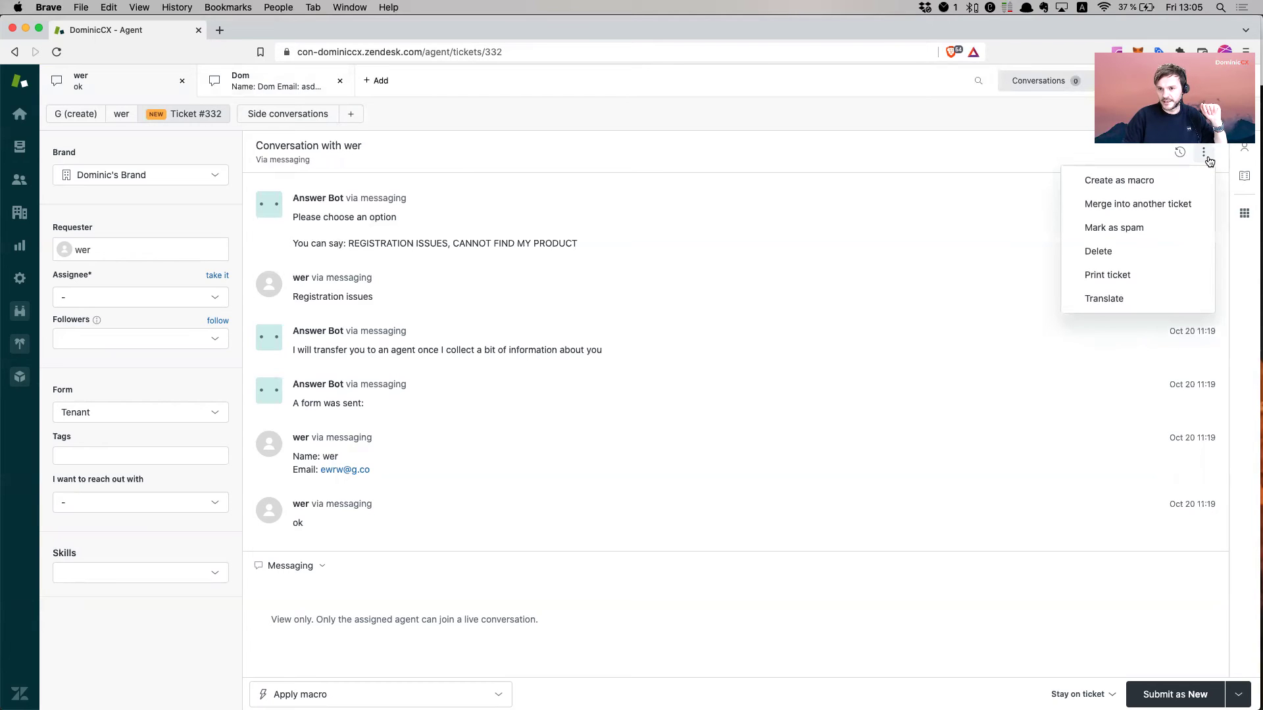
{"action": "left_click", "coordinate": [1113, 212]}
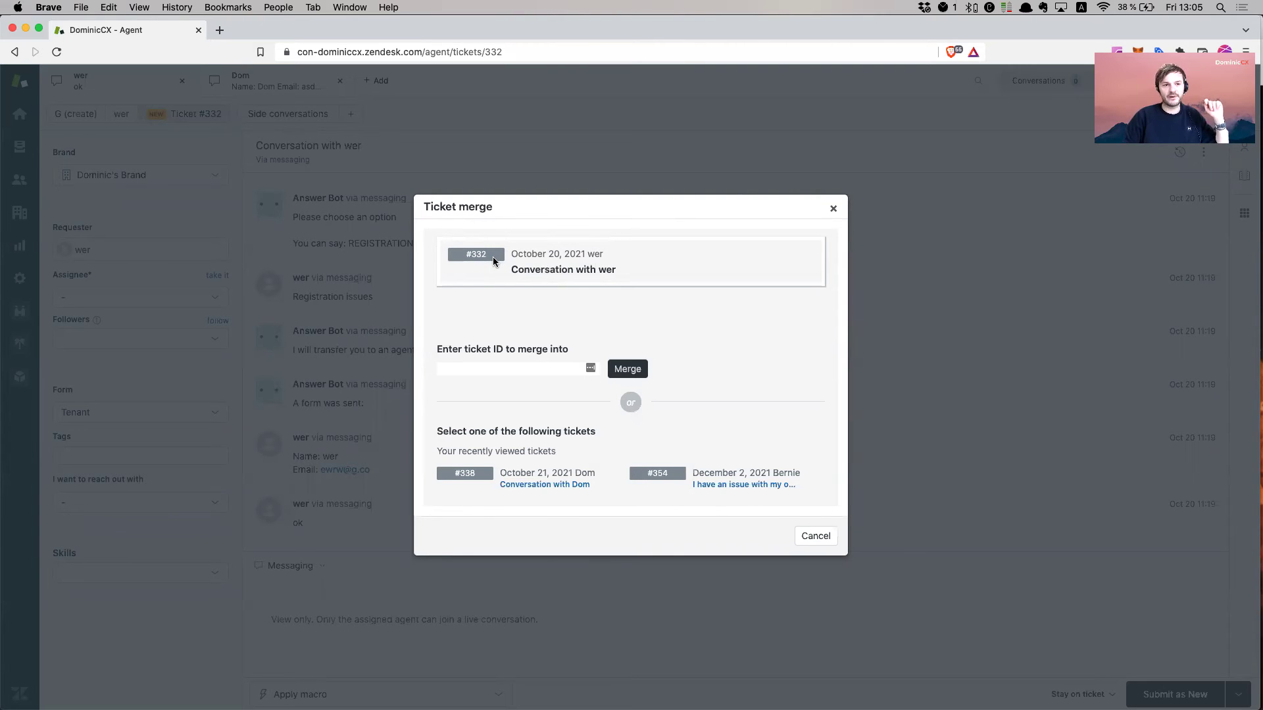
{"action": "left_click", "coordinate": [480, 367]}
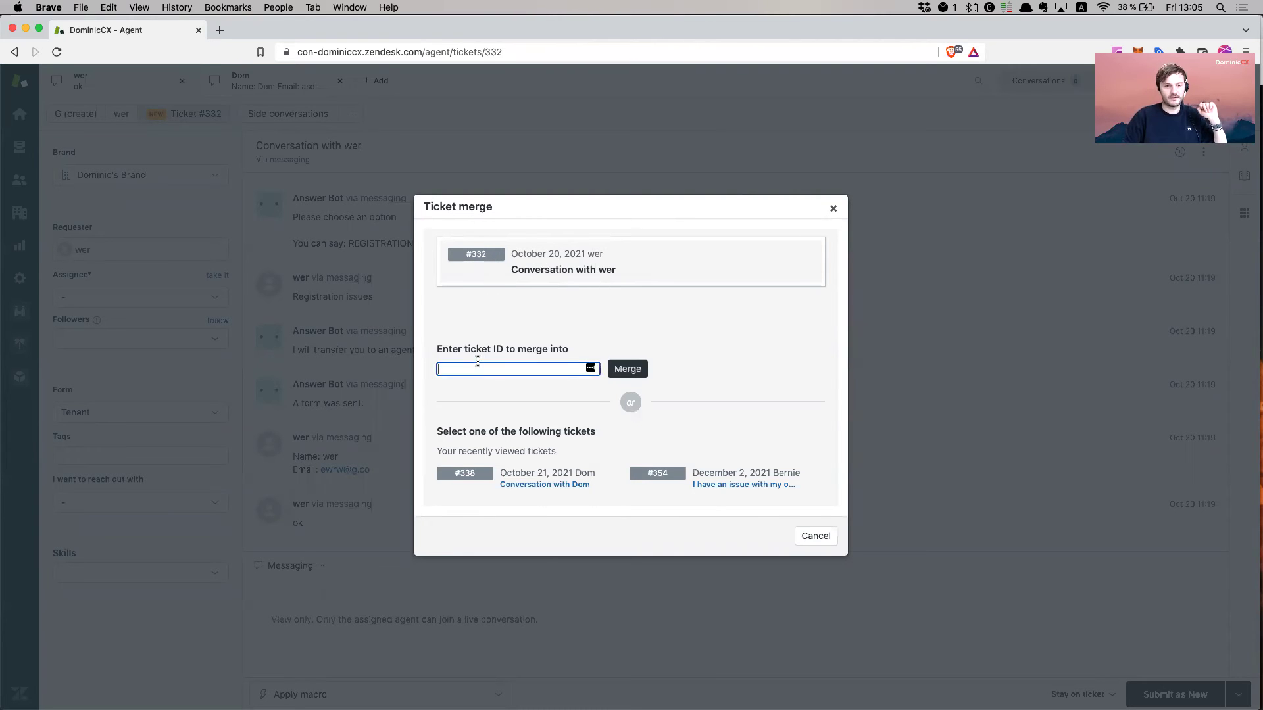
{"action": "type", "text": "338"}
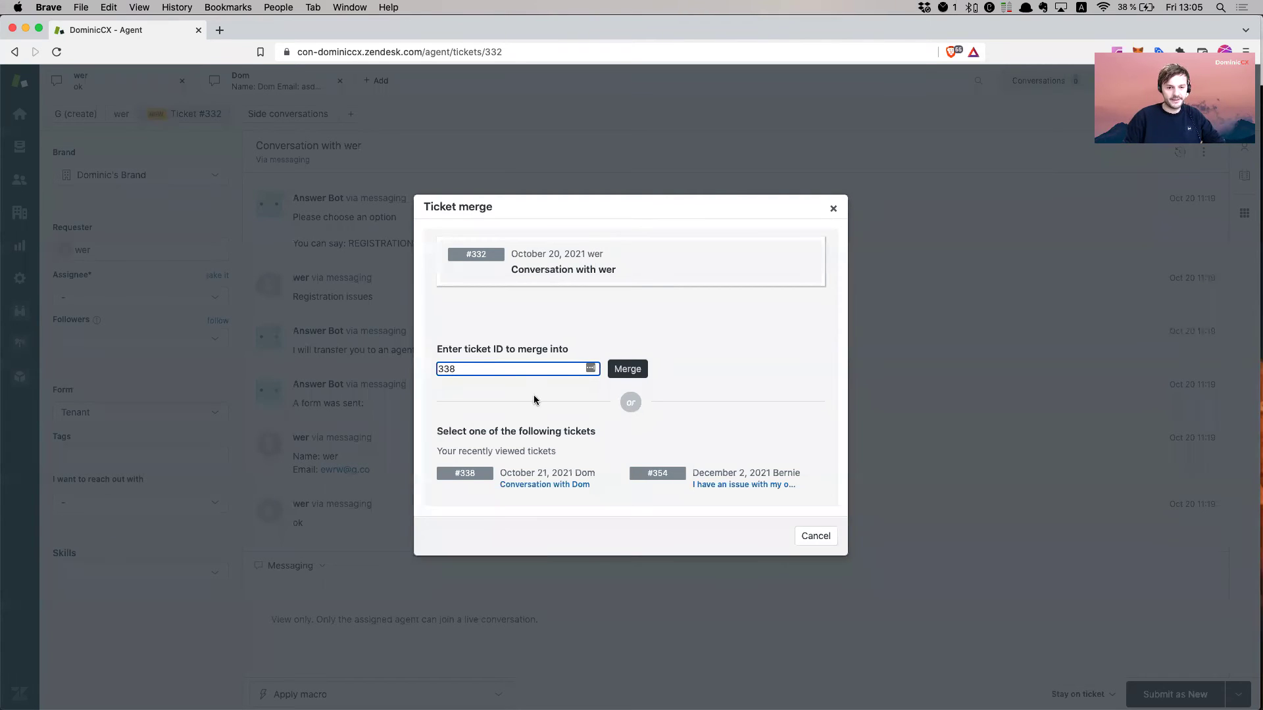
{"action": "left_click", "coordinate": [759, 399]}
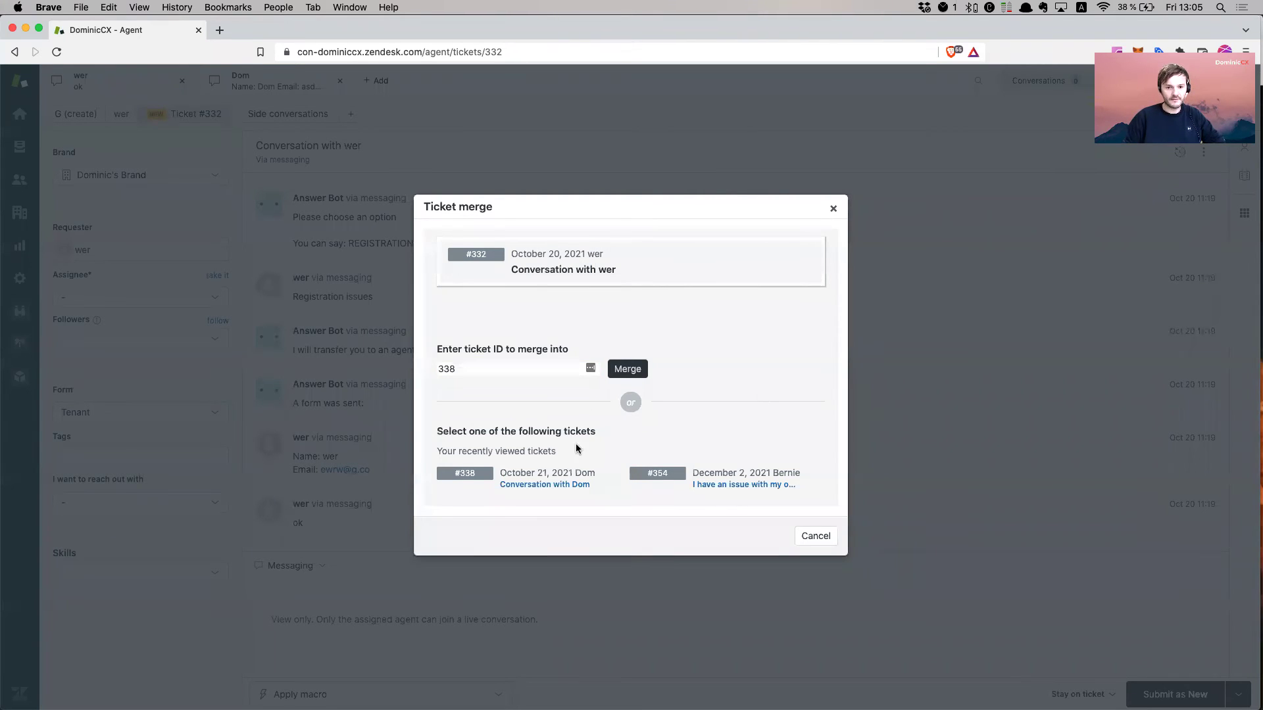
Step: Merge #332 into #338 with the #332 closing comment hidden from the requester
{"action": "left_click", "coordinate": [627, 369]}
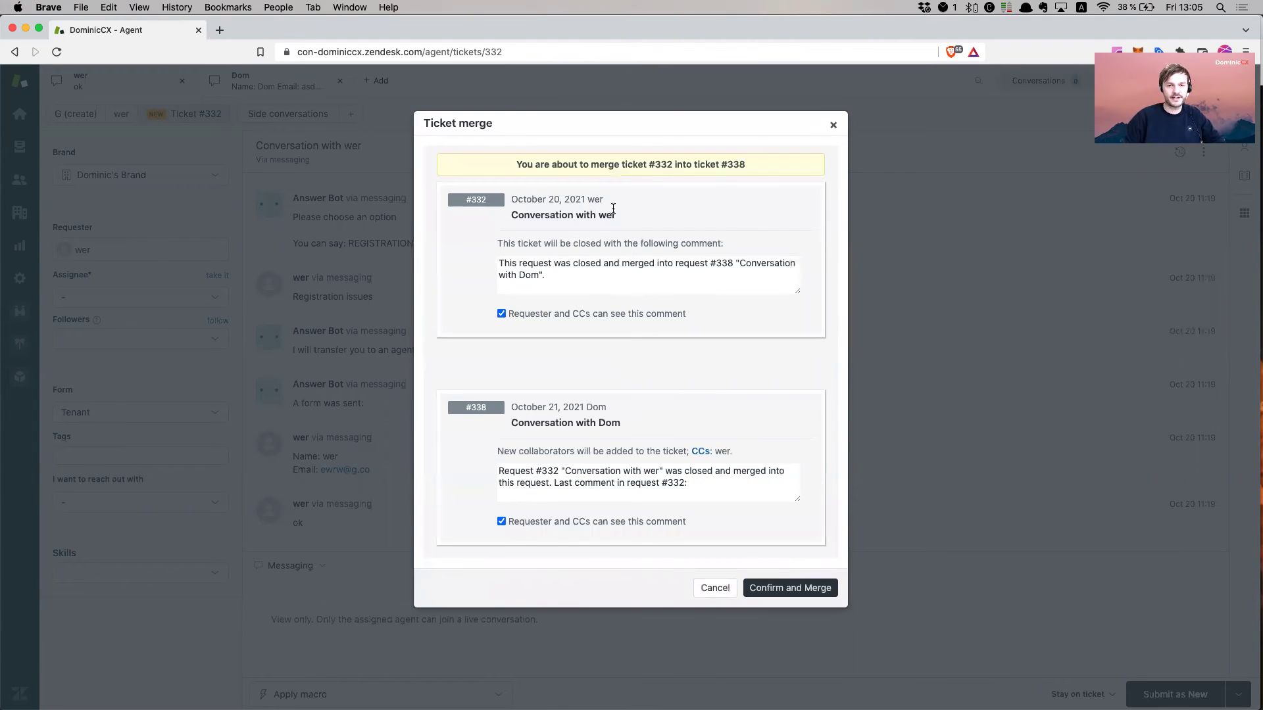
{"action": "left_click_drag", "start_coordinate": [649, 164], "coordinate": [774, 167]}
{"action": "left_click", "coordinate": [768, 167]}
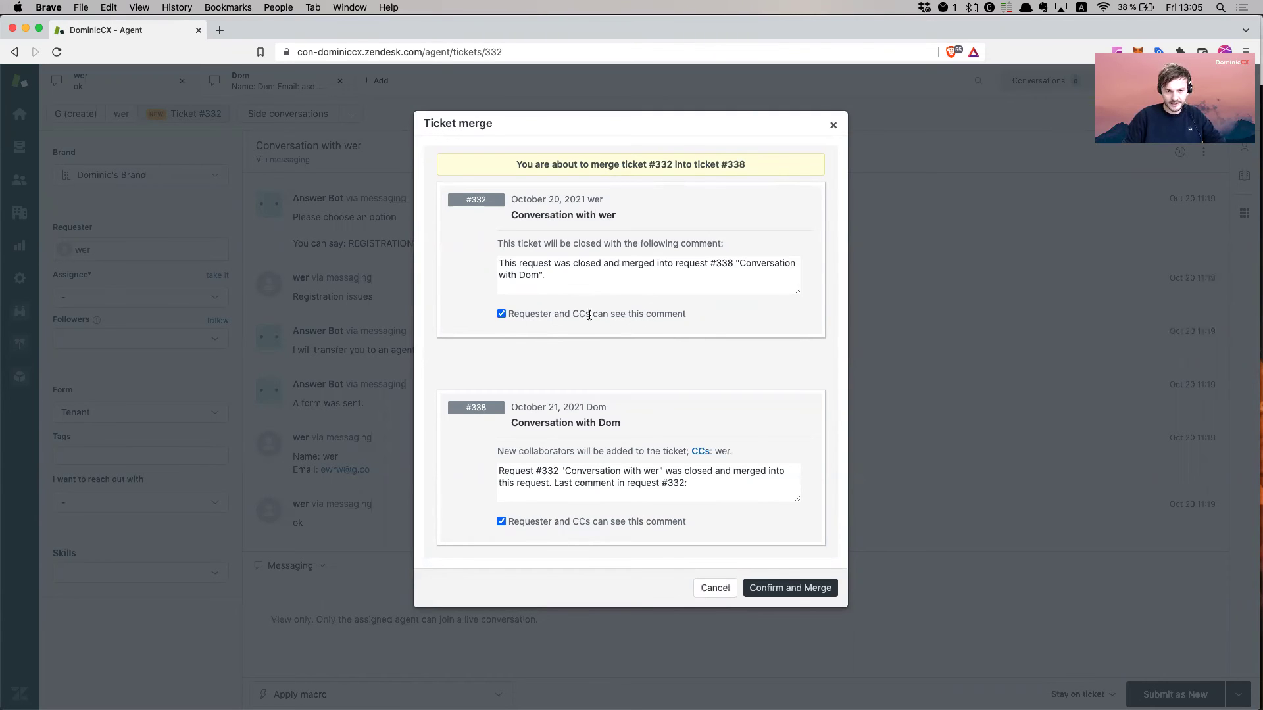
{"action": "left_click", "coordinate": [501, 313]}
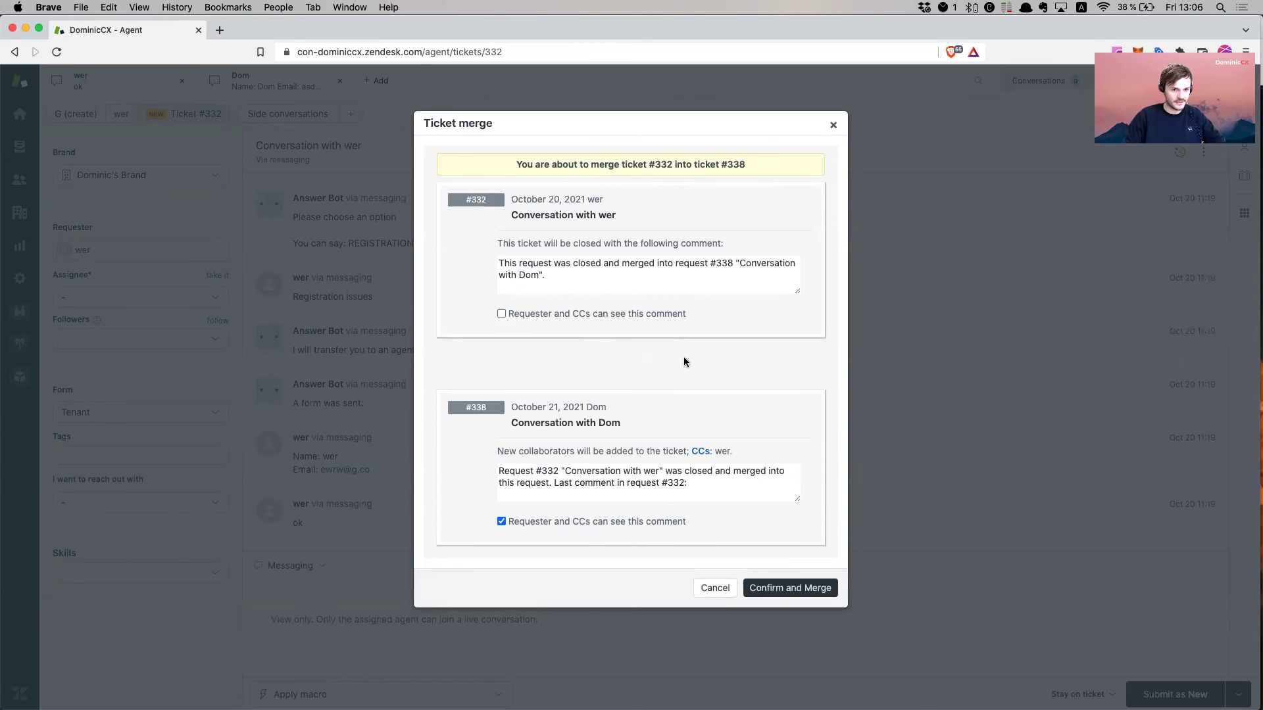
{"action": "scroll", "coordinate": [710, 470], "scroll_direction": "down", "scroll_amount": 1}
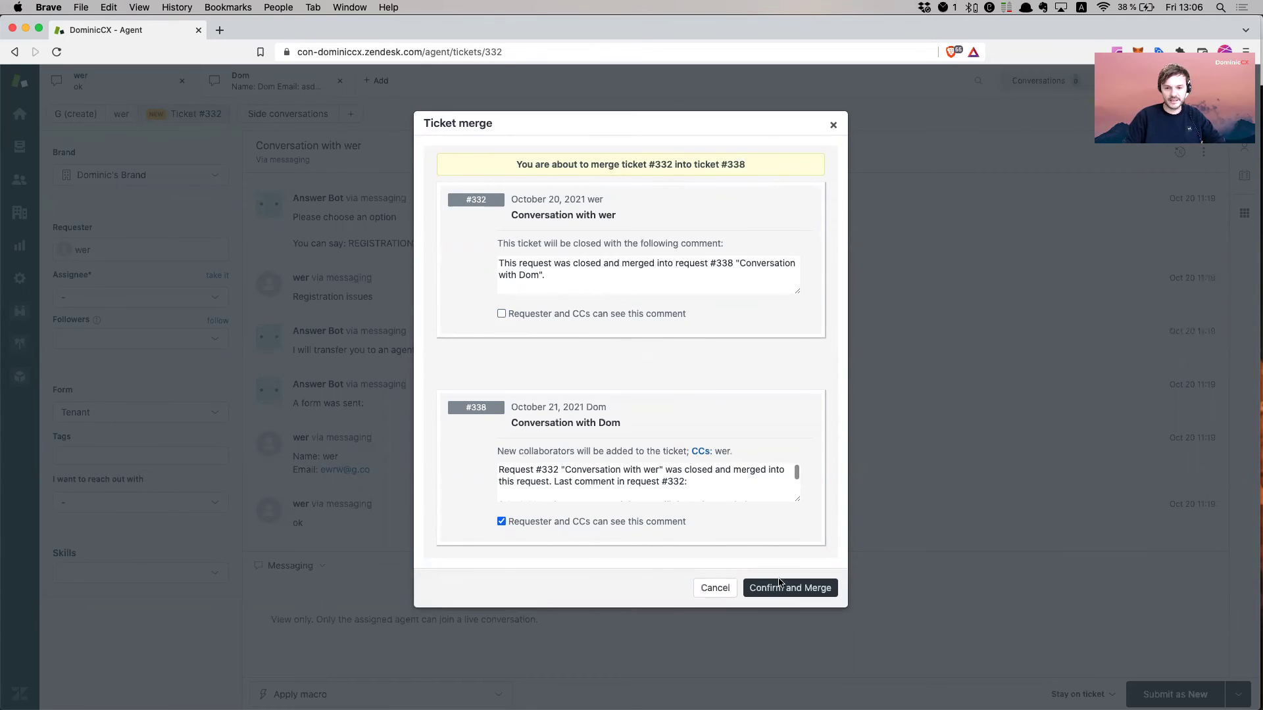
{"action": "left_click", "coordinate": [788, 588]}
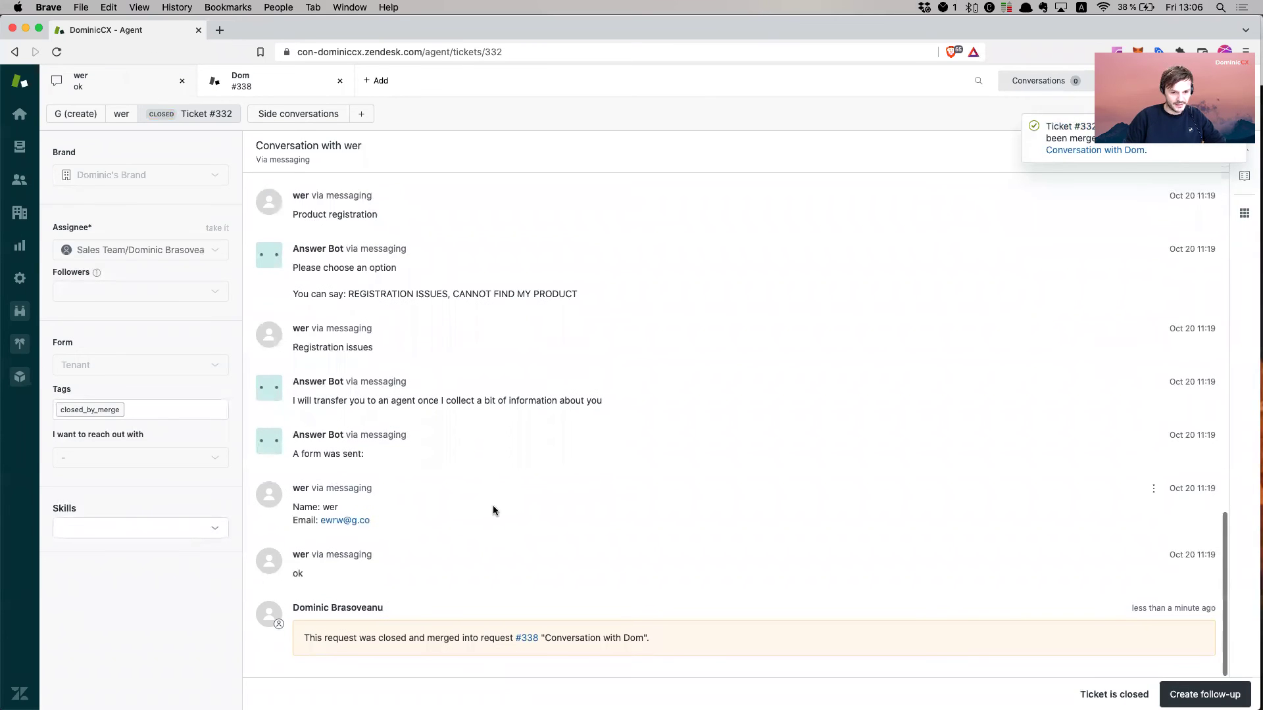
Step: Open ticket #338 from the merge note link, reloading the page once before reopening it
{"action": "left_click_drag", "start_coordinate": [309, 634], "coordinate": [645, 636]}
{"action": "left_click", "coordinate": [653, 638]}
{"action": "left_click", "coordinate": [530, 639]}
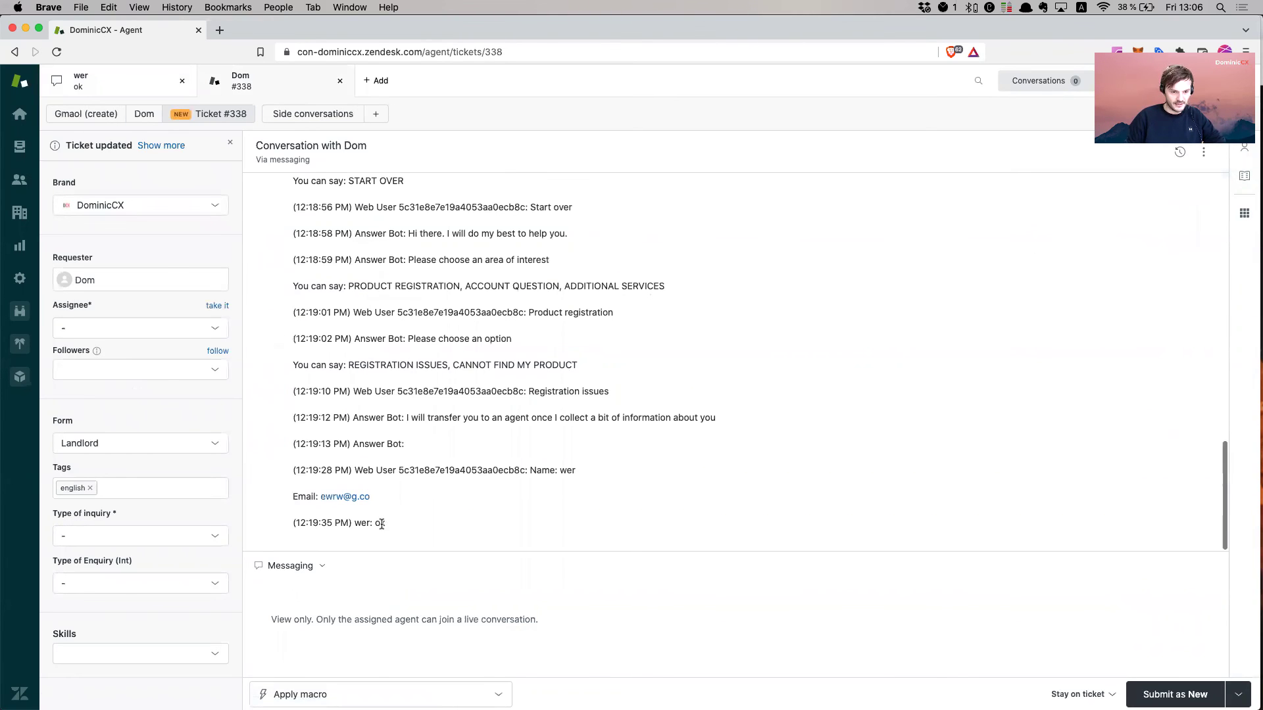
{"action": "scroll", "coordinate": [379, 524], "scroll_direction": "up", "scroll_amount": 15}
{"action": "scroll", "coordinate": [424, 280], "scroll_direction": "down", "scroll_amount": 5}
{"action": "scroll", "coordinate": [424, 279], "scroll_direction": "down", "scroll_amount": 8}
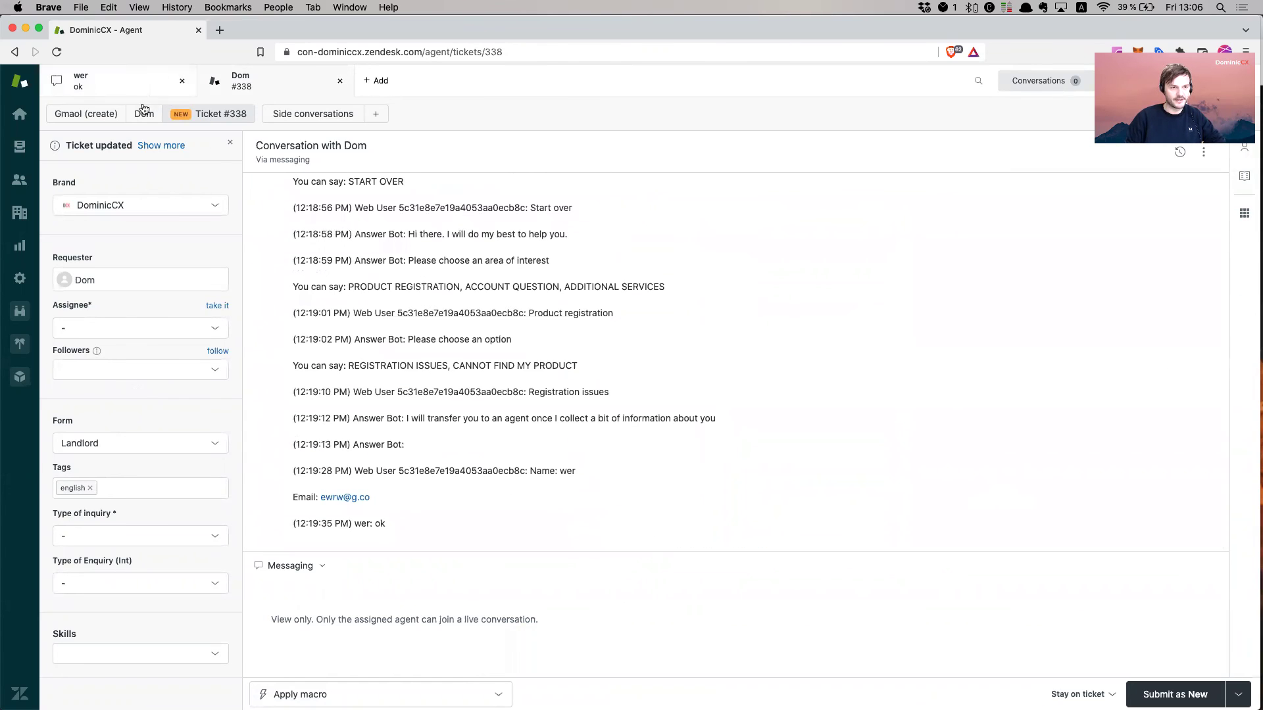
{"action": "key", "text": "super+r"}
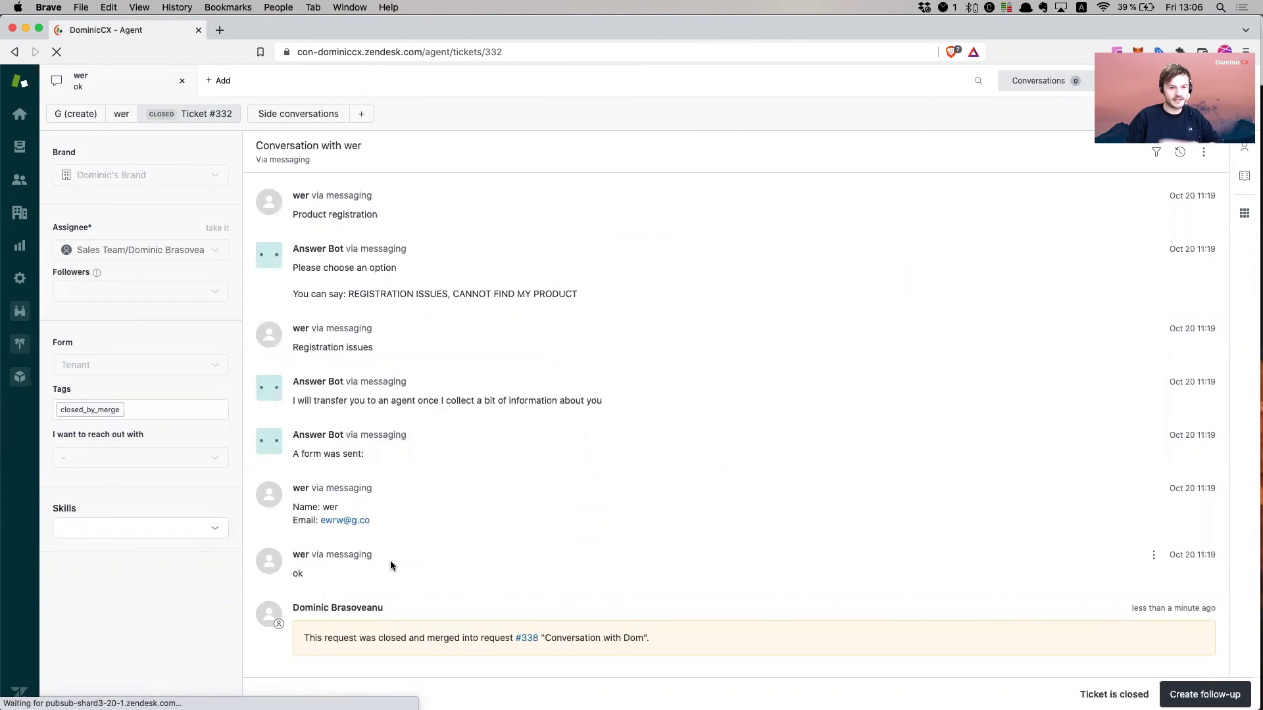
{"action": "left_click", "coordinate": [526, 638]}
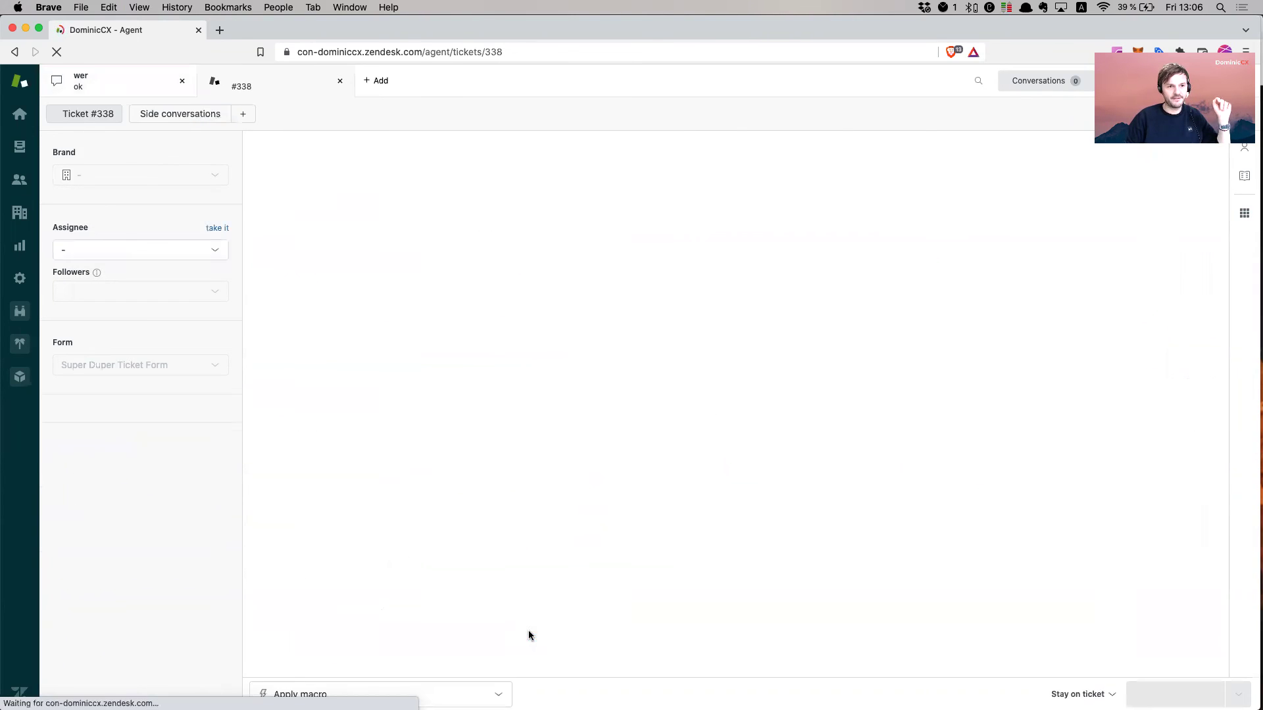